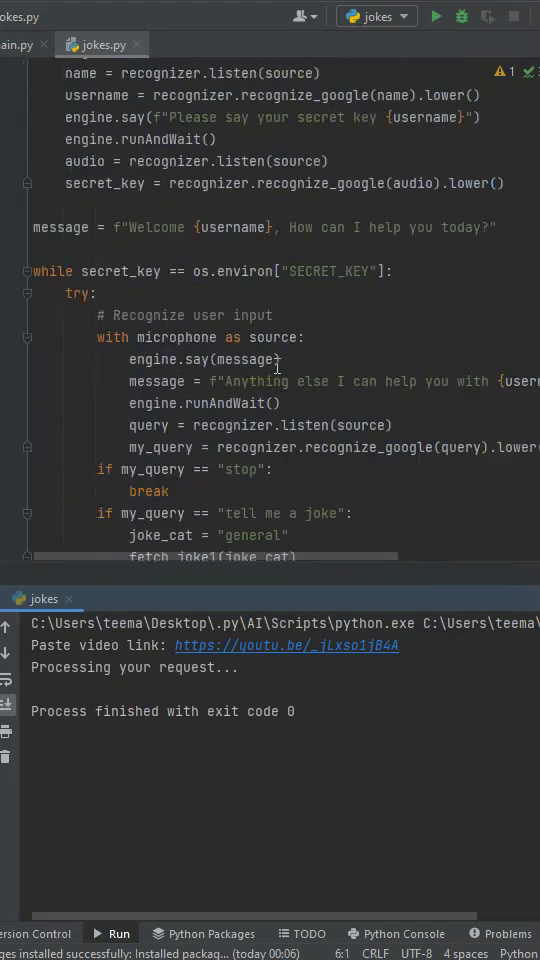
scroll(277, 367, "up", 3)
Rerun the jokes.py voice-assistant script from the beginning
key("shift+F10")
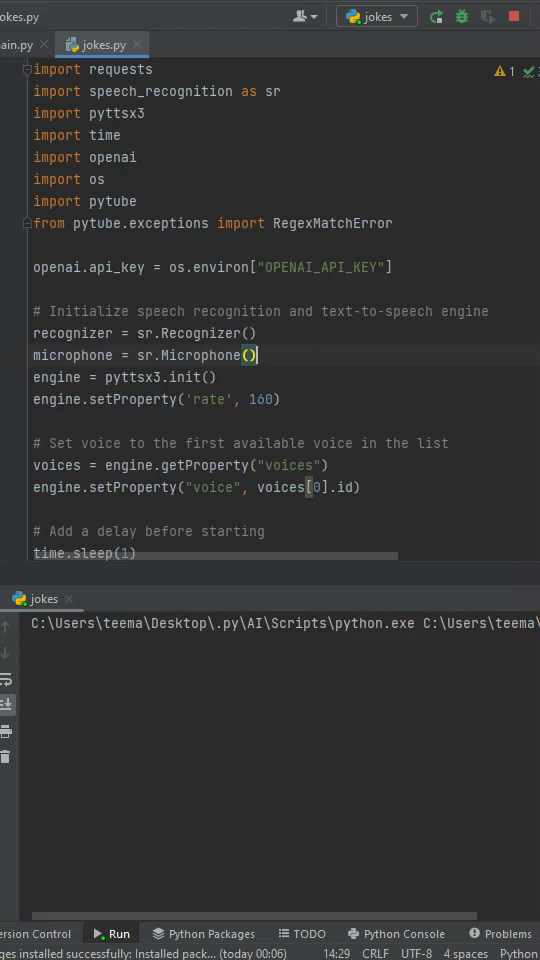
left_click(221, 765)
type("https://youtu.be/_jLxso1jB4A")
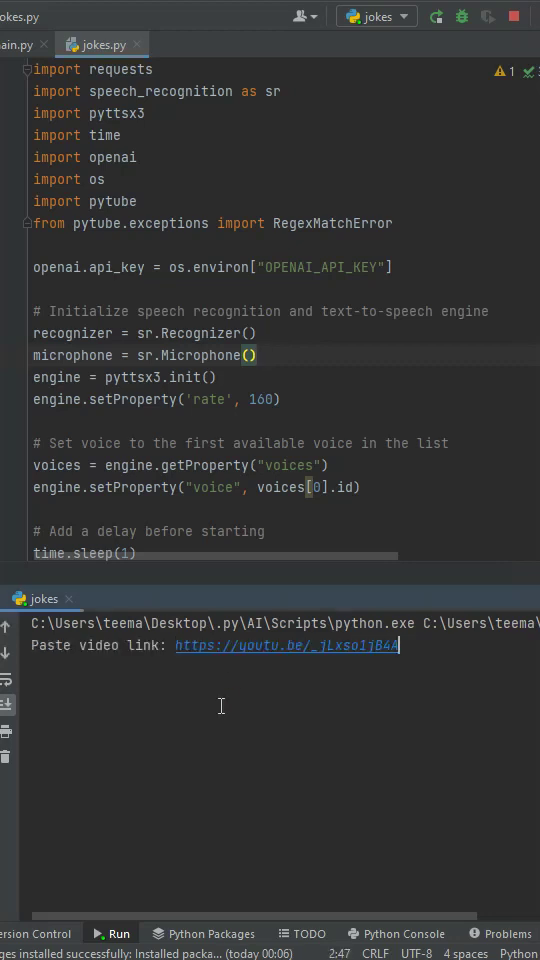
key("Return")
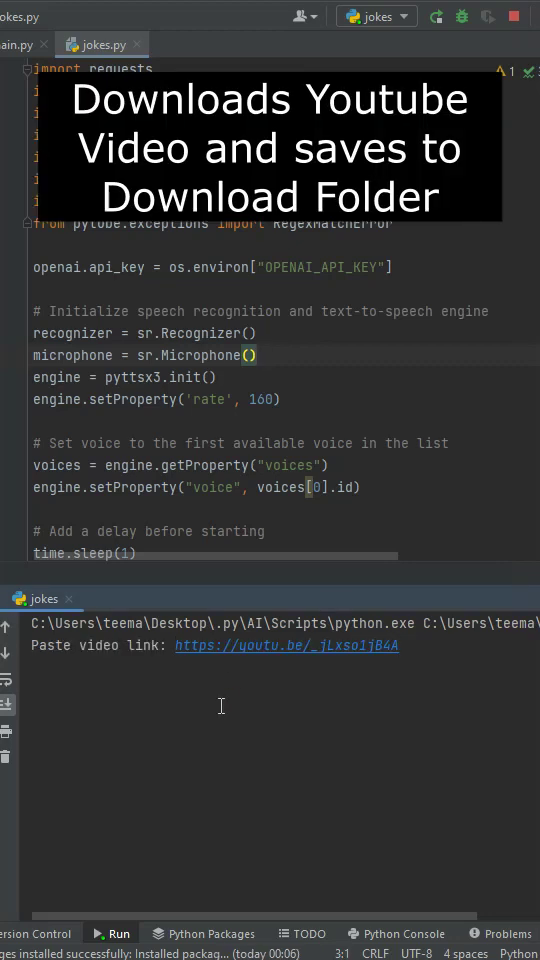